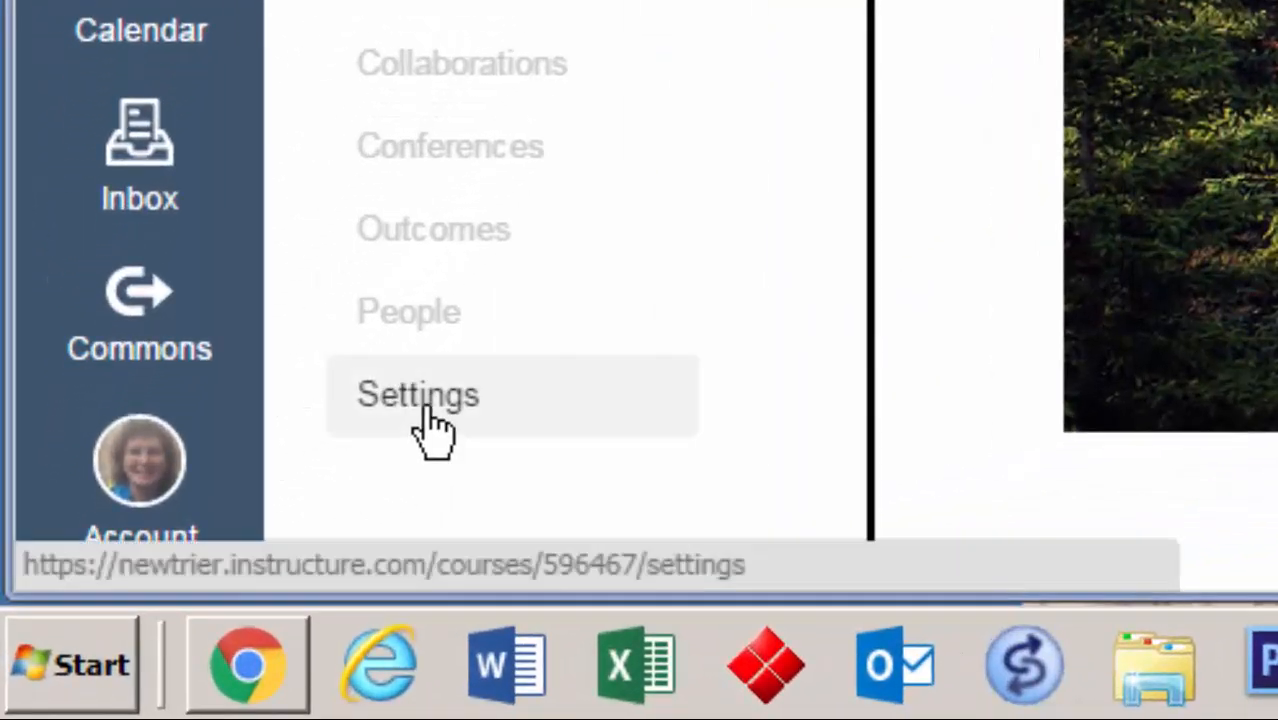
Step: Enable Multiple Grading Periods and Display Totals for "All Grading Periods" in the course's feature options
{"action": "left_click", "coordinate": [425, 406]}
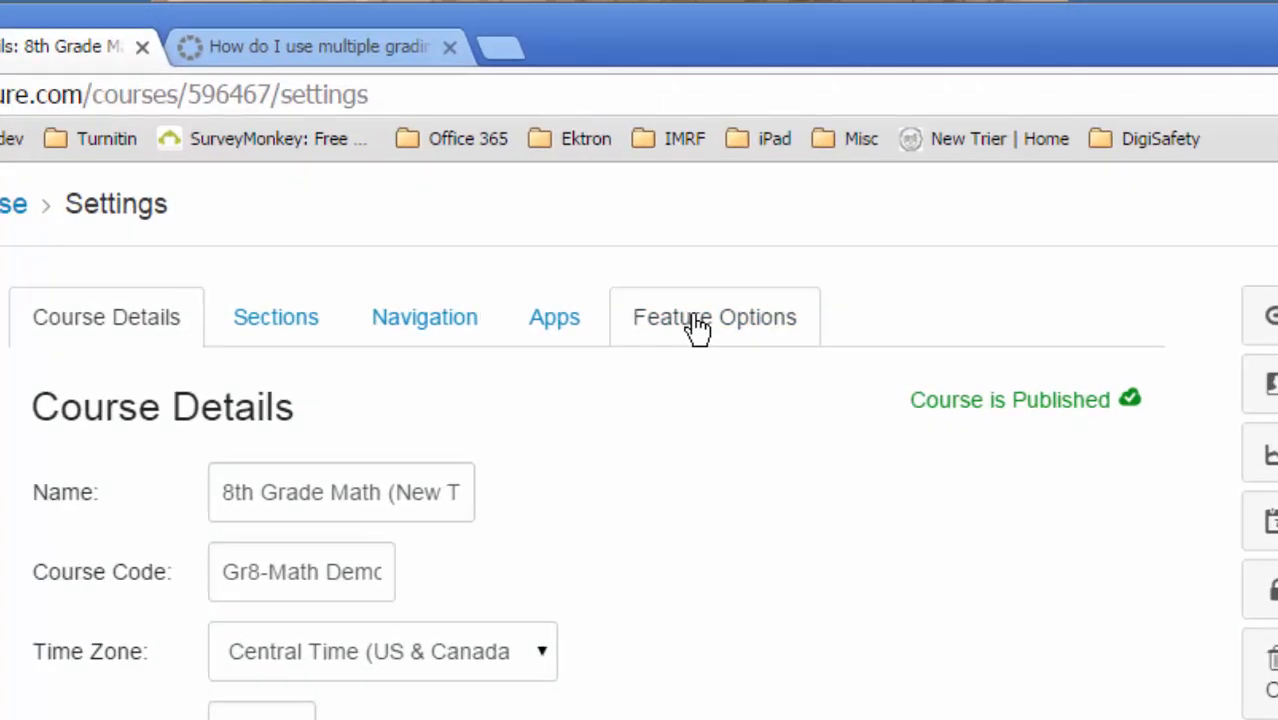
{"action": "left_click", "coordinate": [697, 326]}
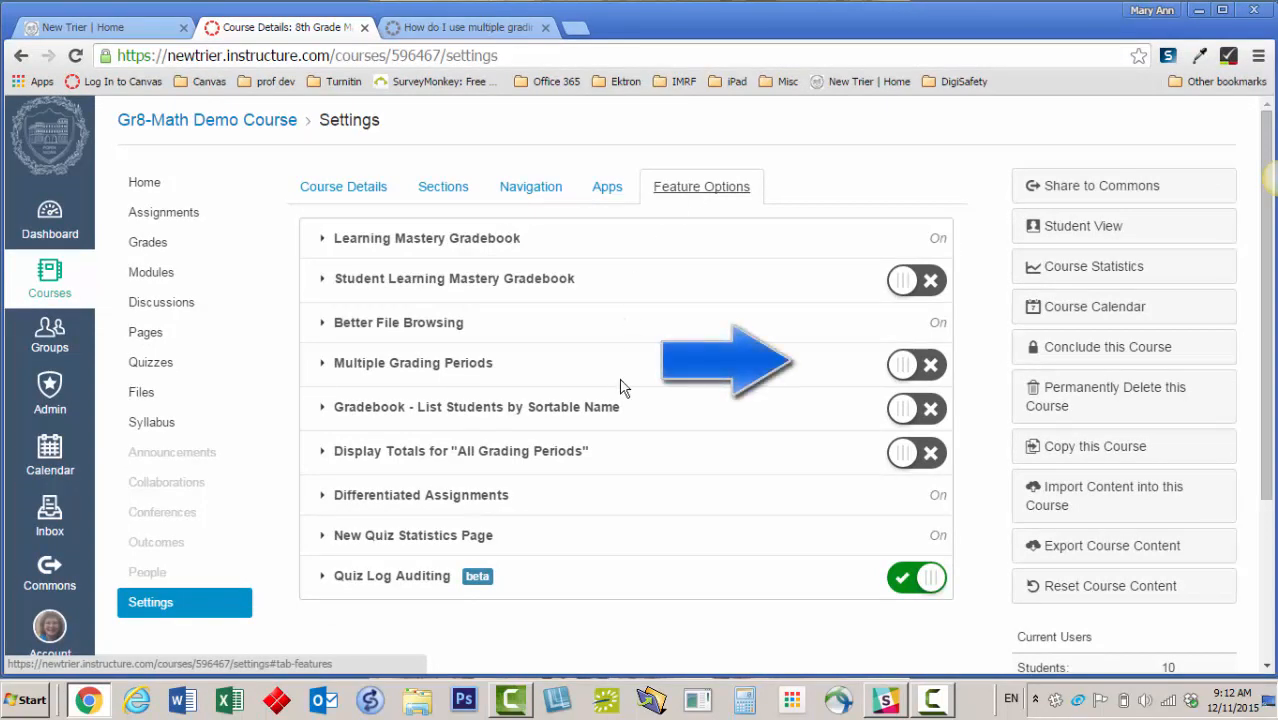
{"action": "left_click", "coordinate": [901, 367]}
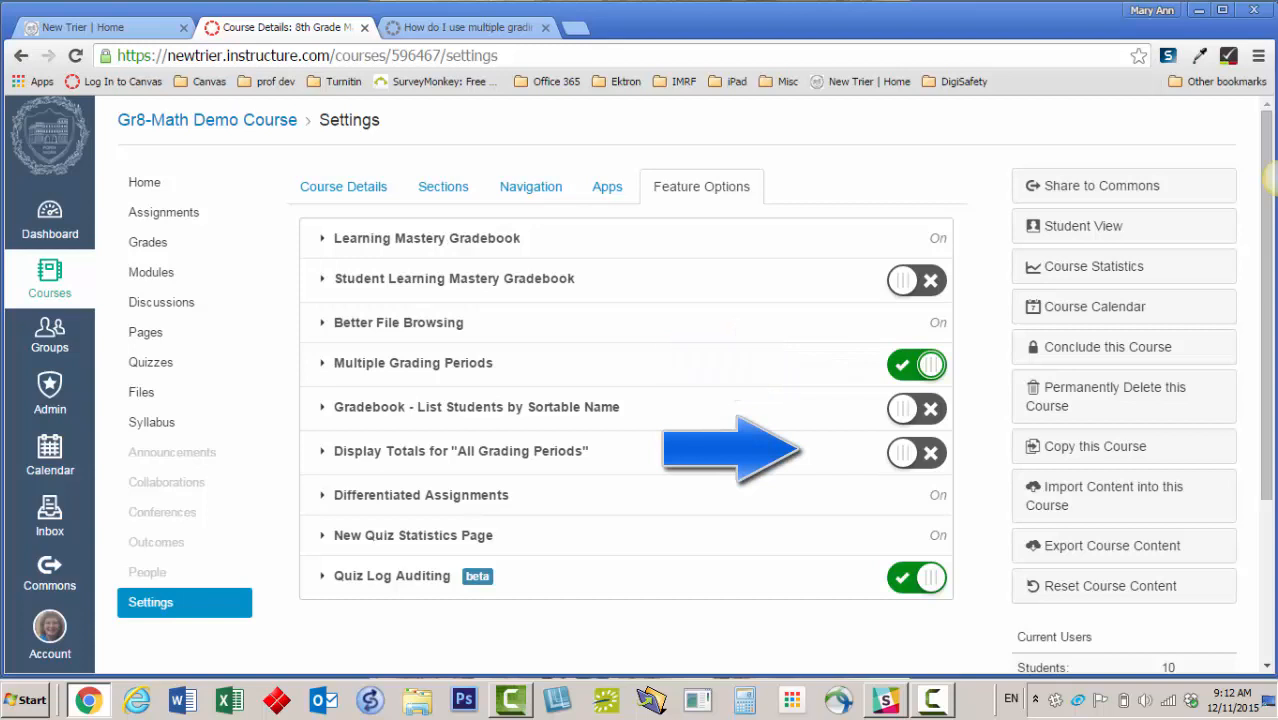
{"action": "left_click", "coordinate": [904, 457]}
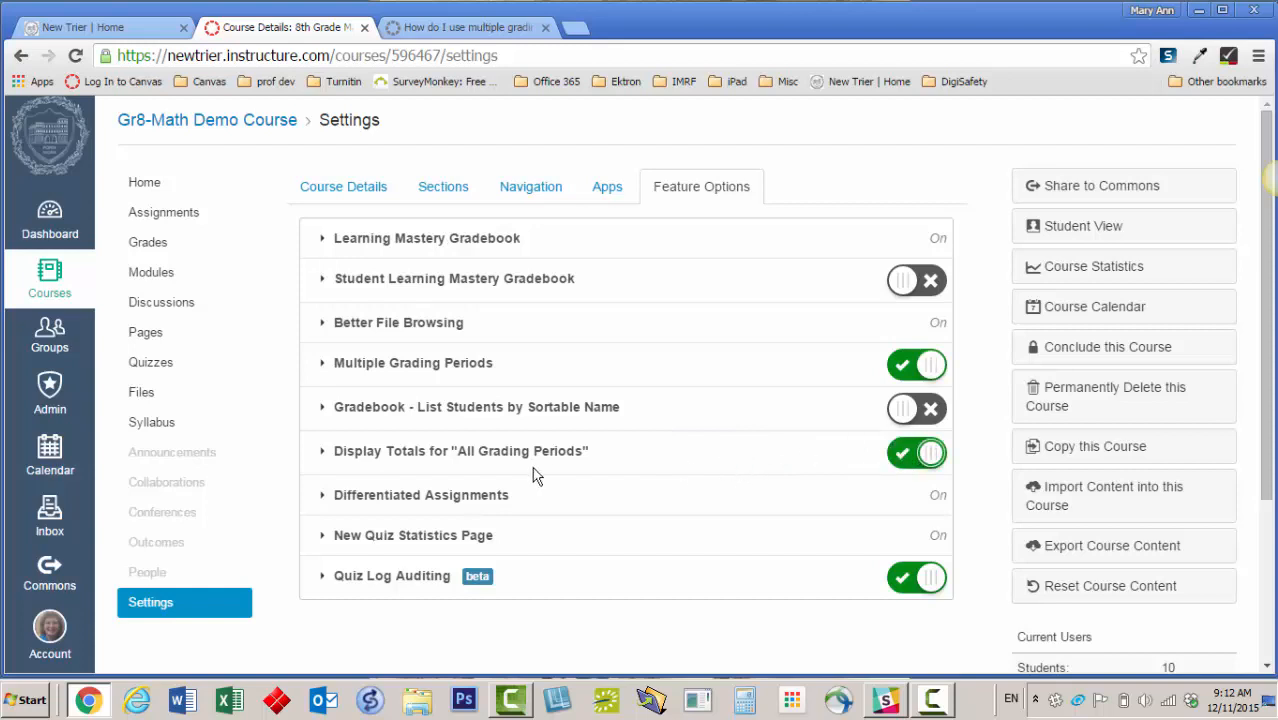
Step: View the course's grading scheme from the course details and go to the page for managing grading schemes and periods
{"action": "left_click", "coordinate": [163, 605]}
{"action": "left_click", "coordinate": [353, 190]}
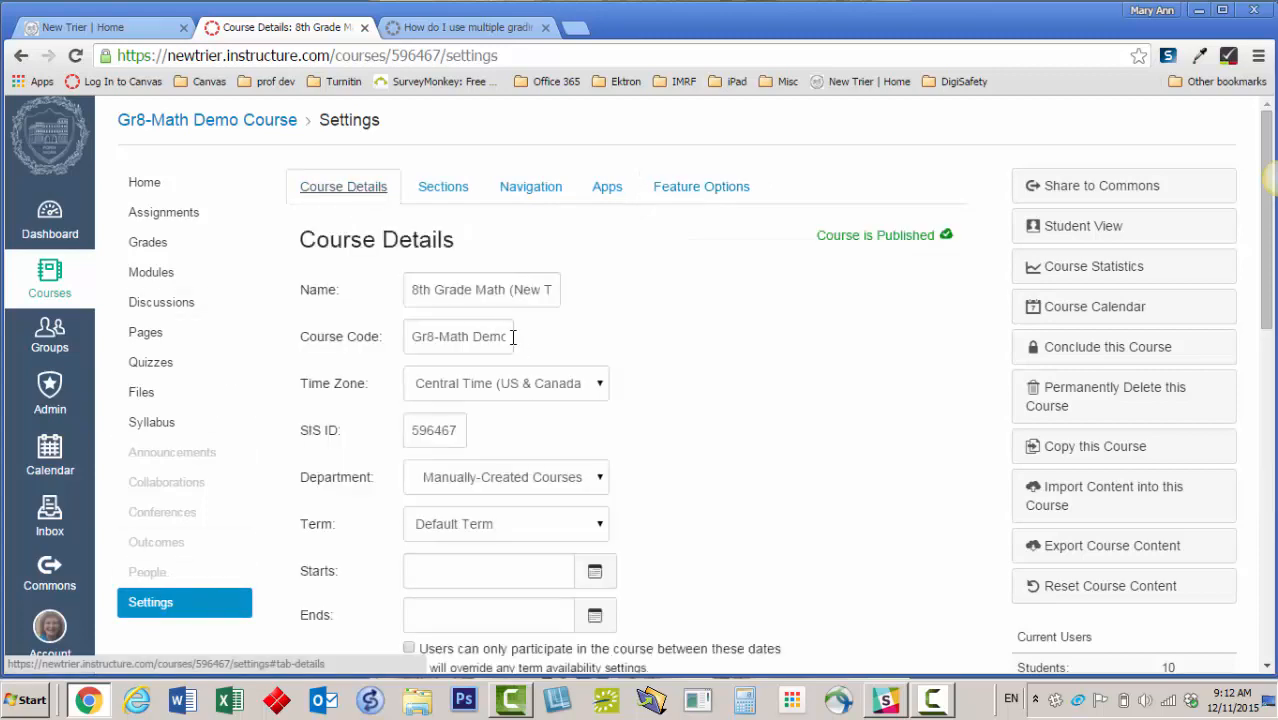
{"action": "scroll", "coordinate": [512, 338], "scroll_direction": "down", "scroll_amount": 3}
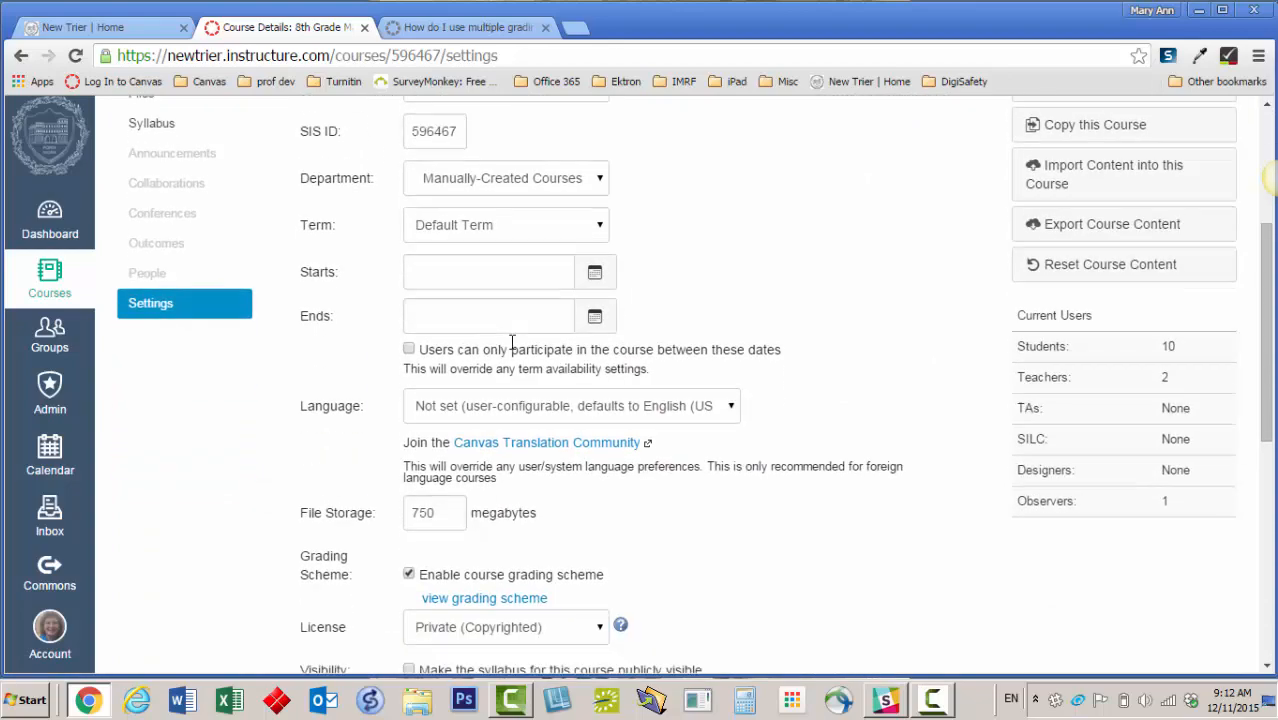
{"action": "scroll", "coordinate": [512, 342], "scroll_direction": "down", "scroll_amount": 2}
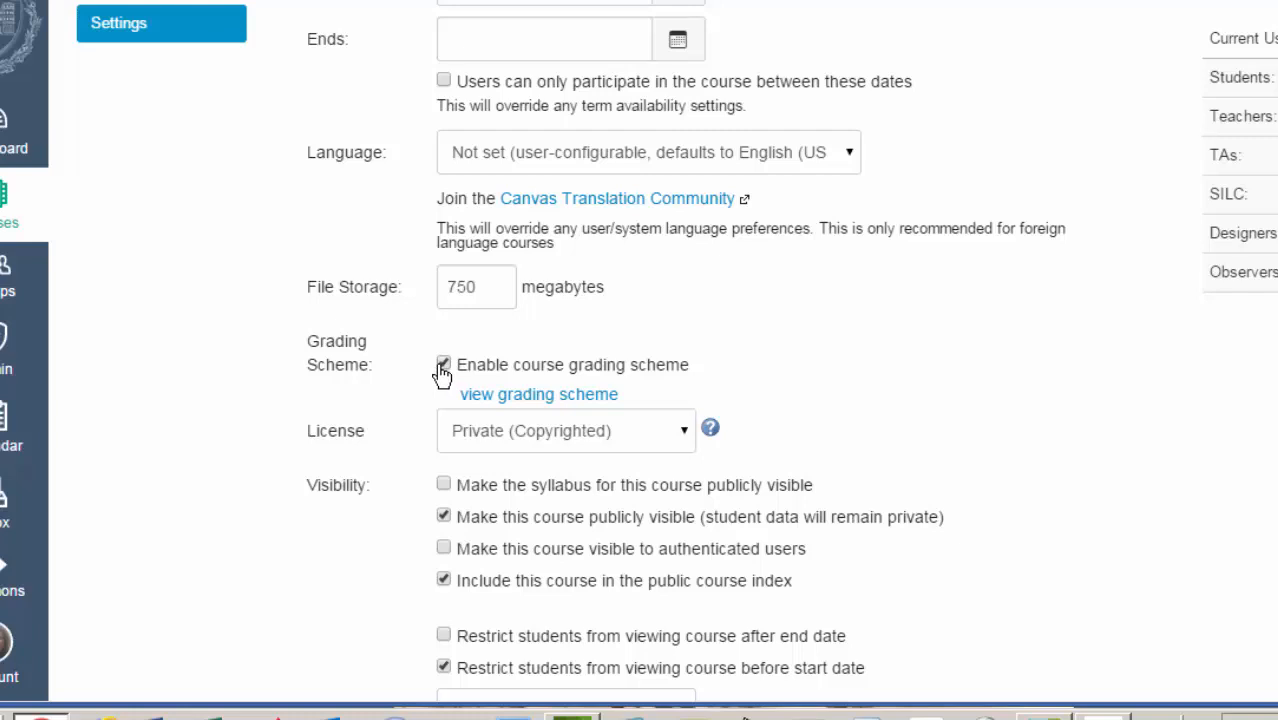
{"action": "left_click", "coordinate": [520, 398]}
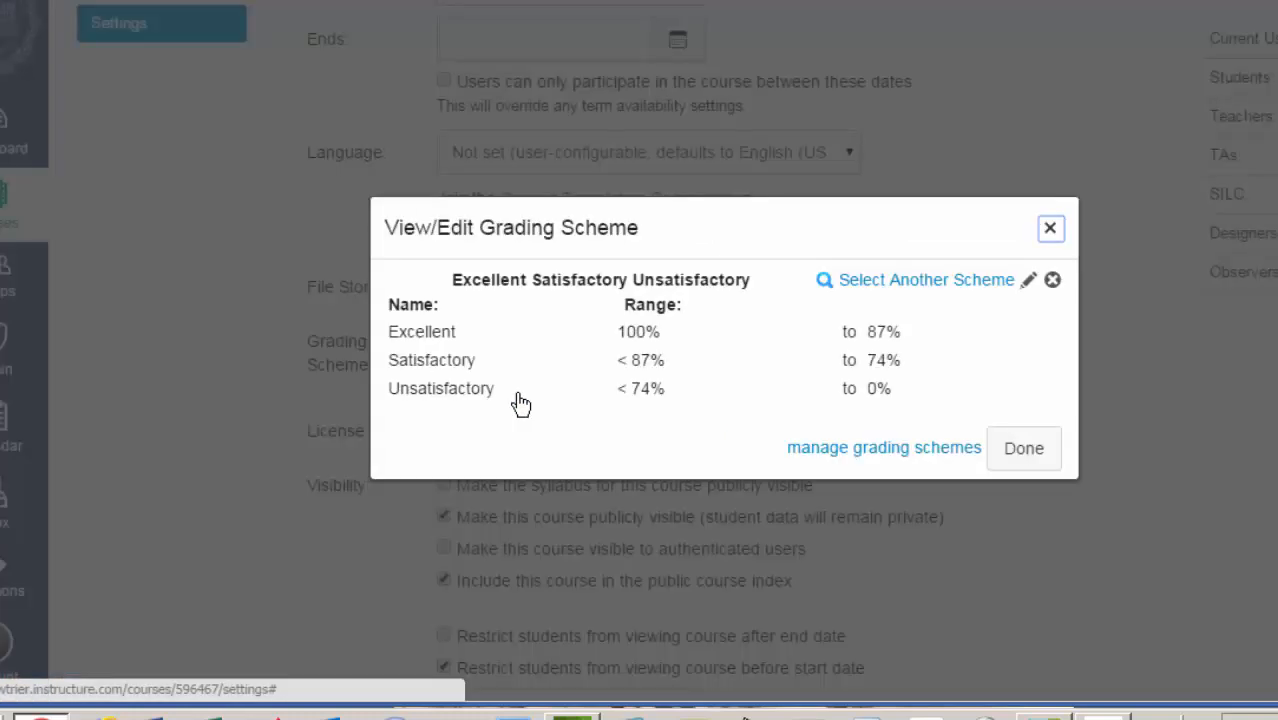
{"action": "left_click", "coordinate": [872, 448]}
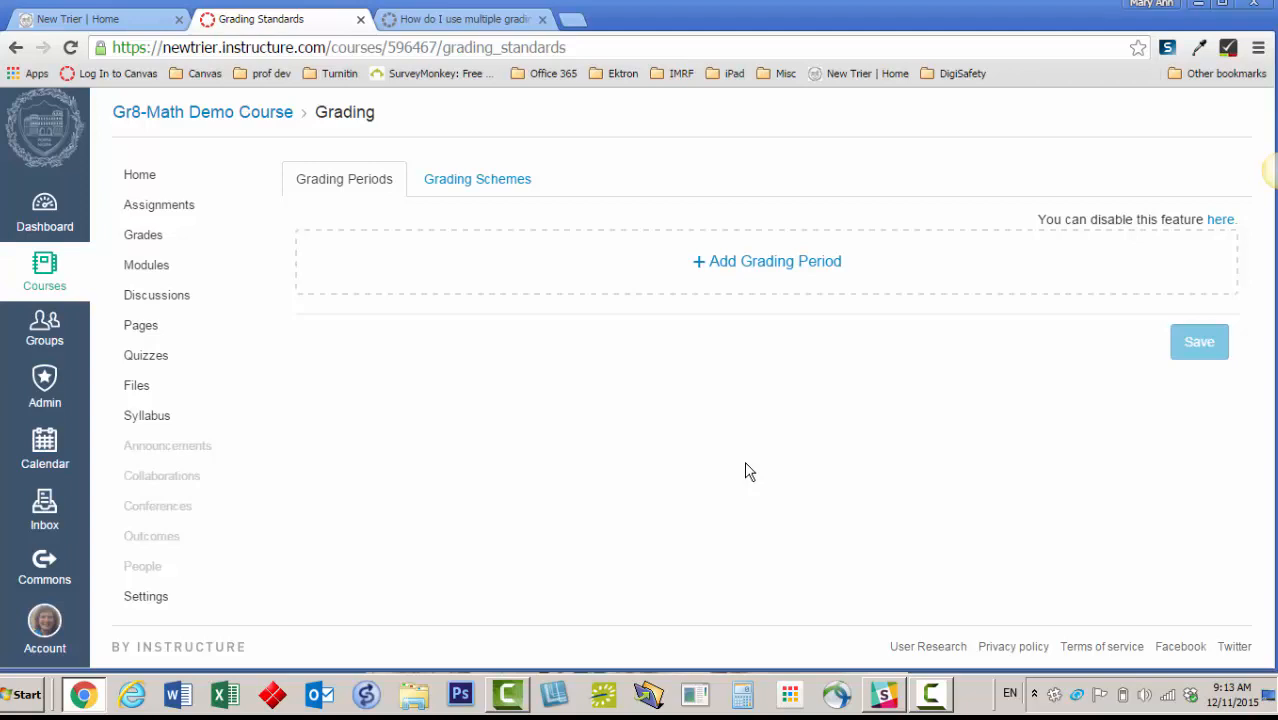
Step: Add a grading period named Fall, starting August 20, 2015 and ending December 18, 2015
{"action": "left_click", "coordinate": [735, 266]}
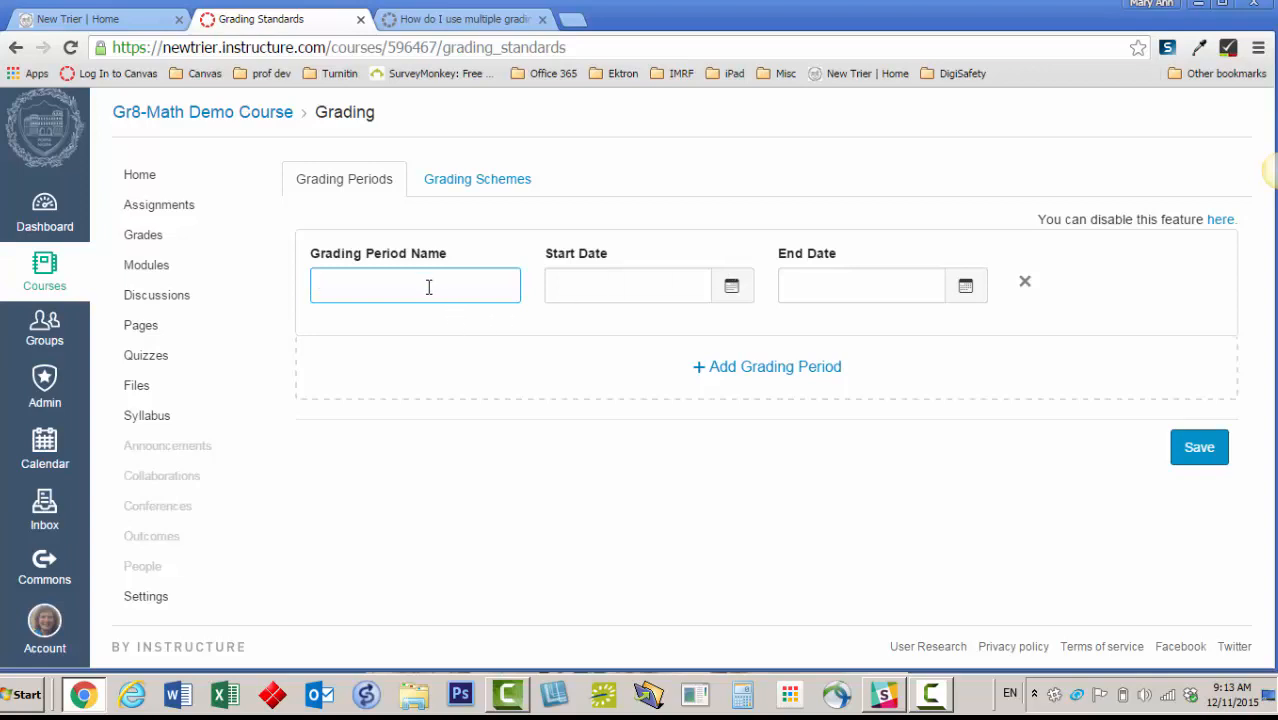
{"action": "type", "text": "Fall"}
{"action": "left_click", "coordinate": [732, 288]}
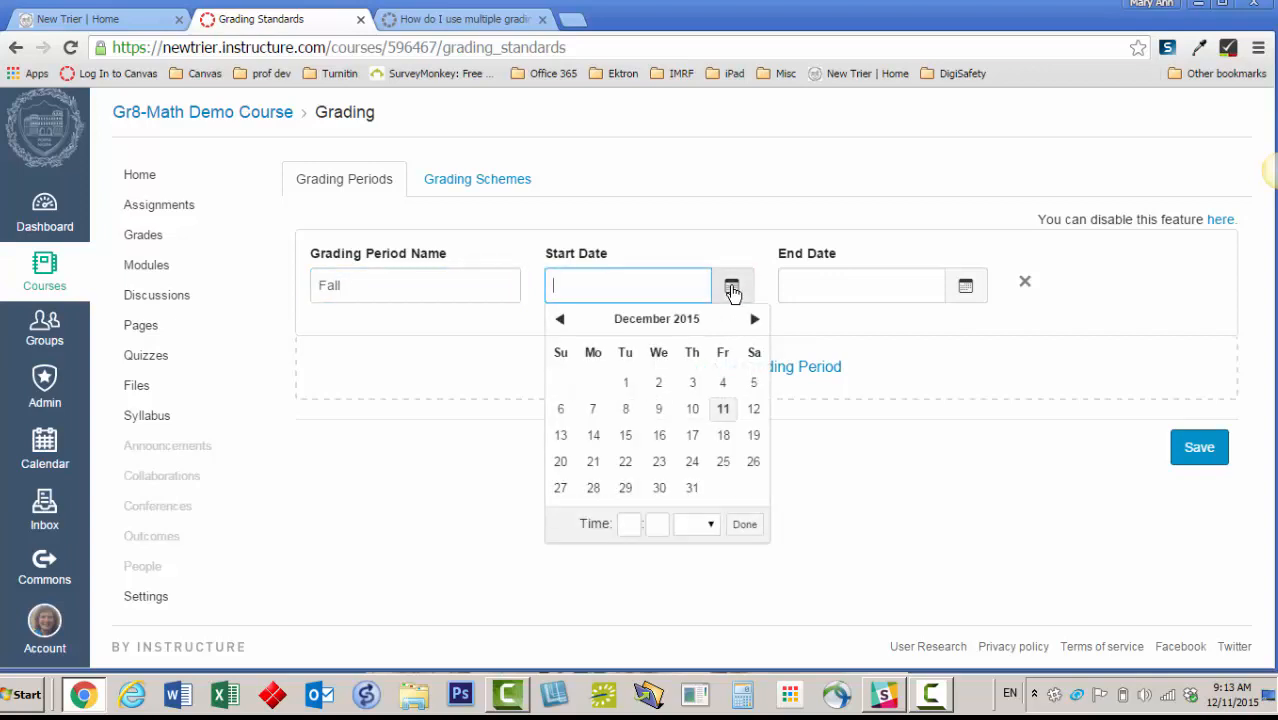
{"action": "type", "text": "Augu"}
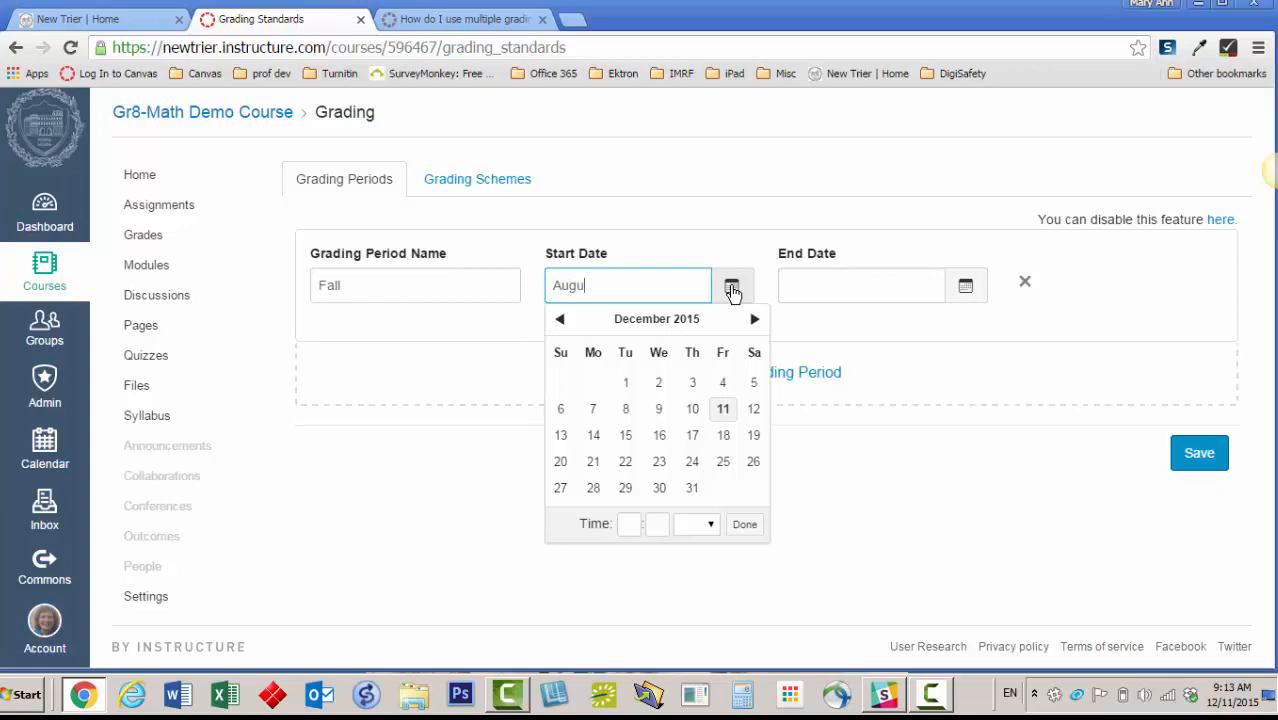
{"action": "type", "text": "st 2"}
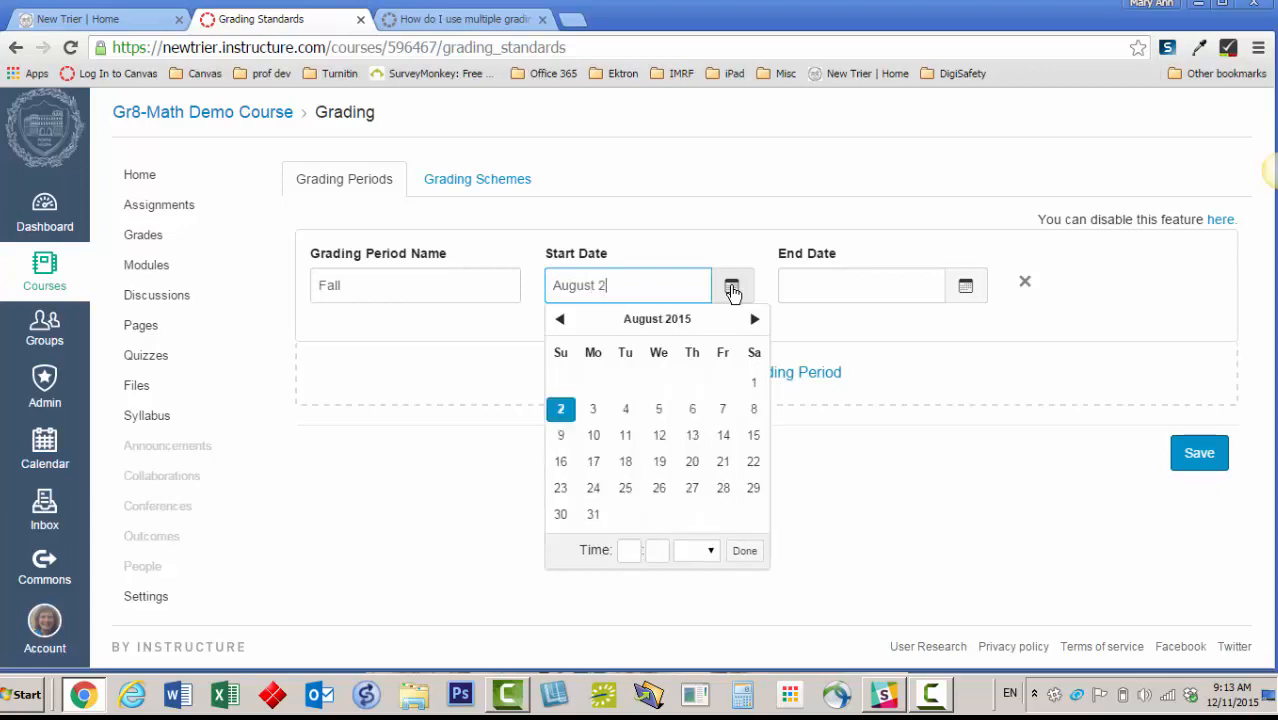
{"action": "type", "text": "0, 2015"}
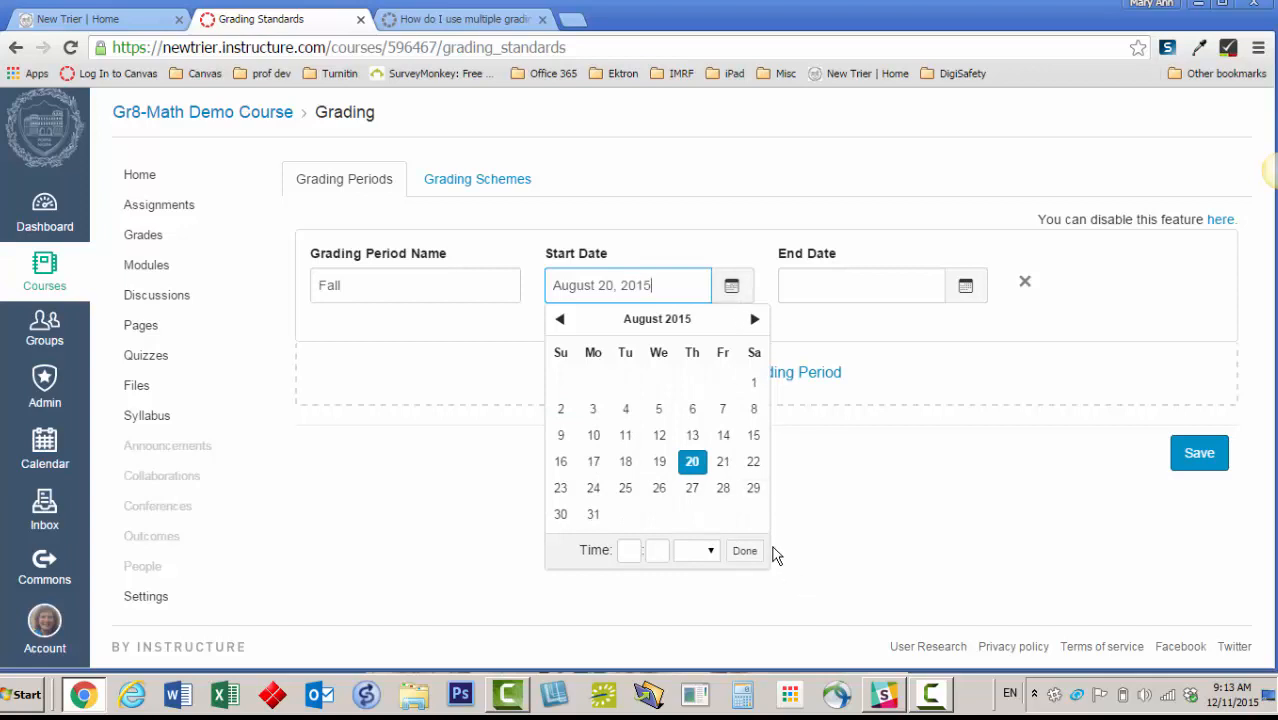
{"action": "left_click", "coordinate": [848, 292]}
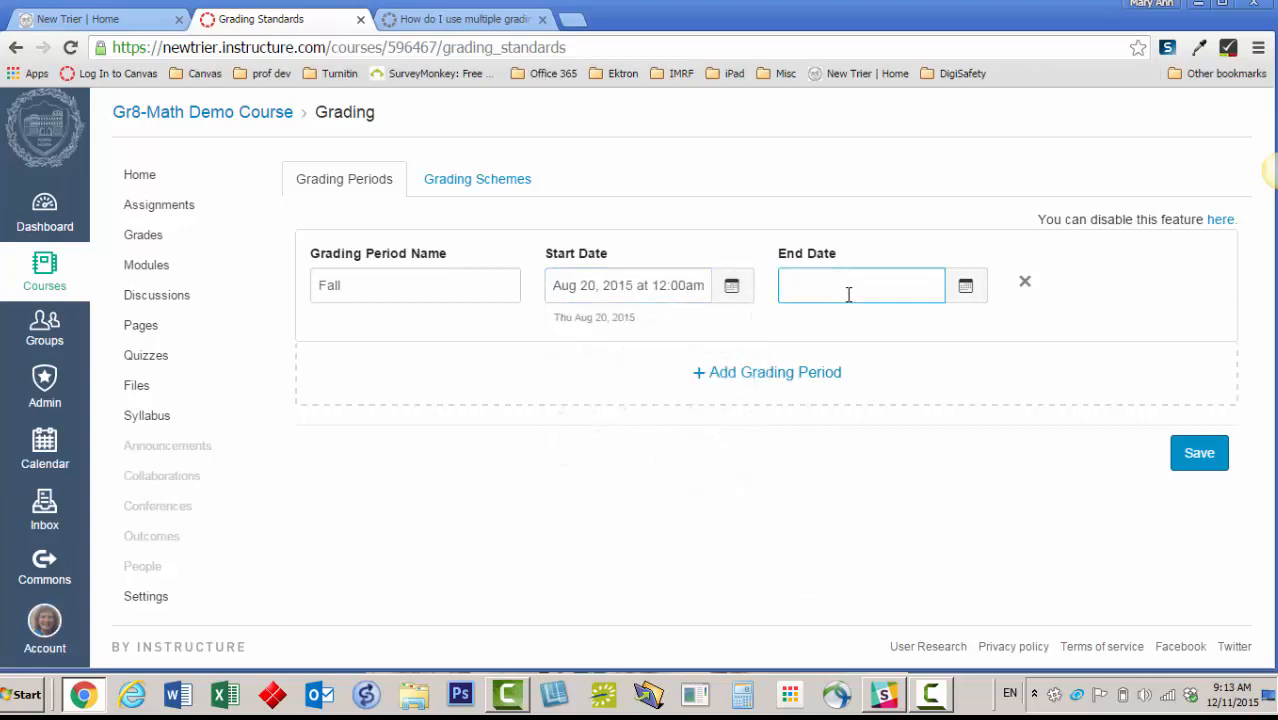
{"action": "type", "text": "December 1"}
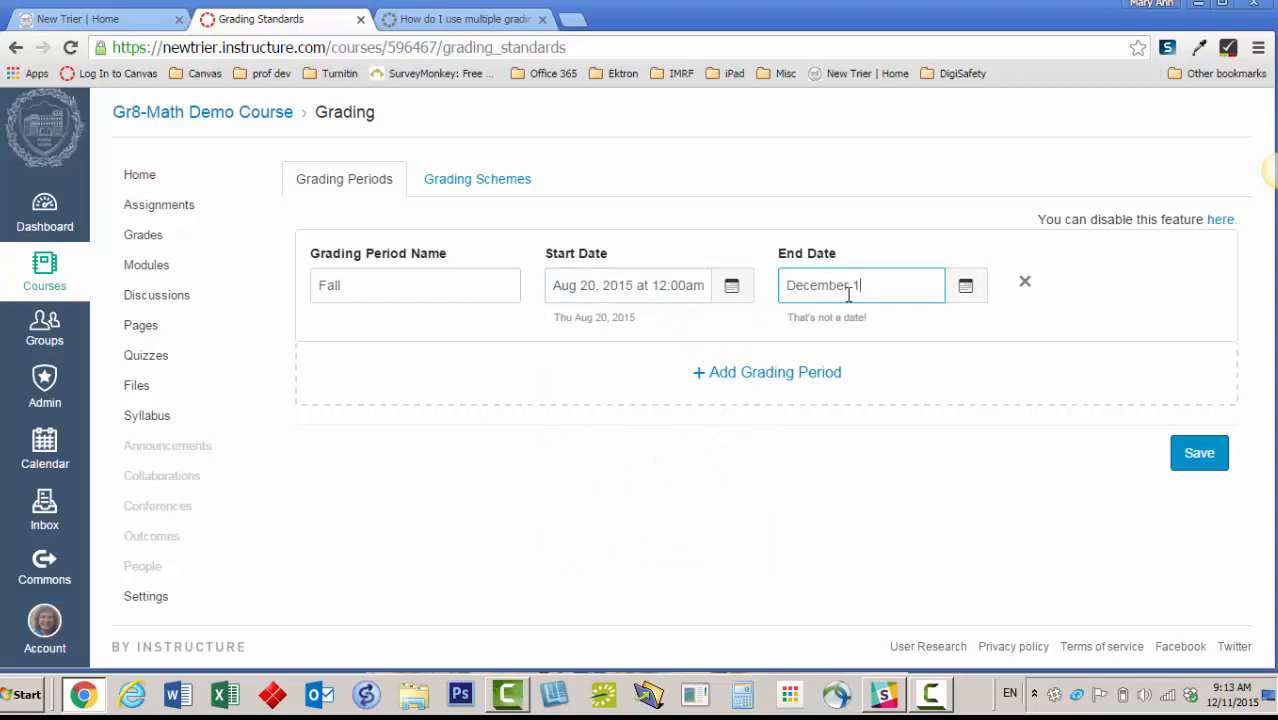
{"action": "type", "text": "8, 2015"}
{"action": "left_click", "coordinate": [881, 308]}
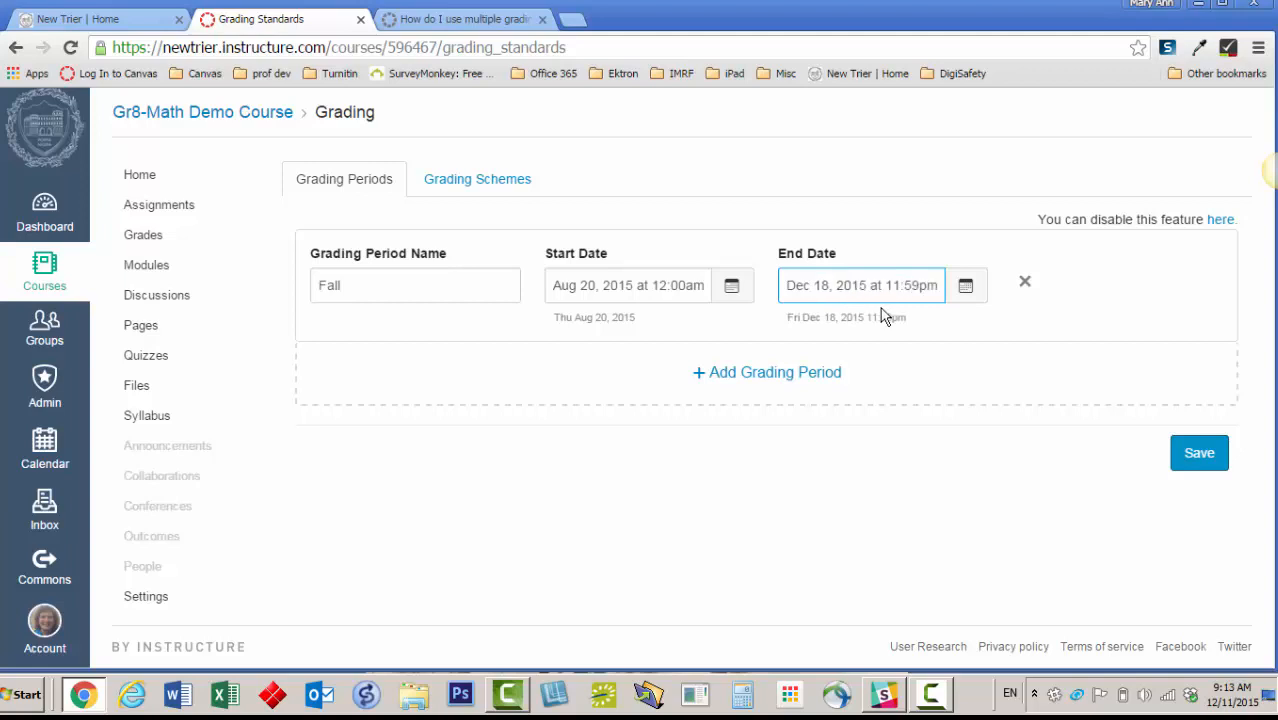
Step: Add a second grading period named Spring, from January 7, 2016 to May 25, 2016, and save the grading periods
{"action": "left_click", "coordinate": [736, 378]}
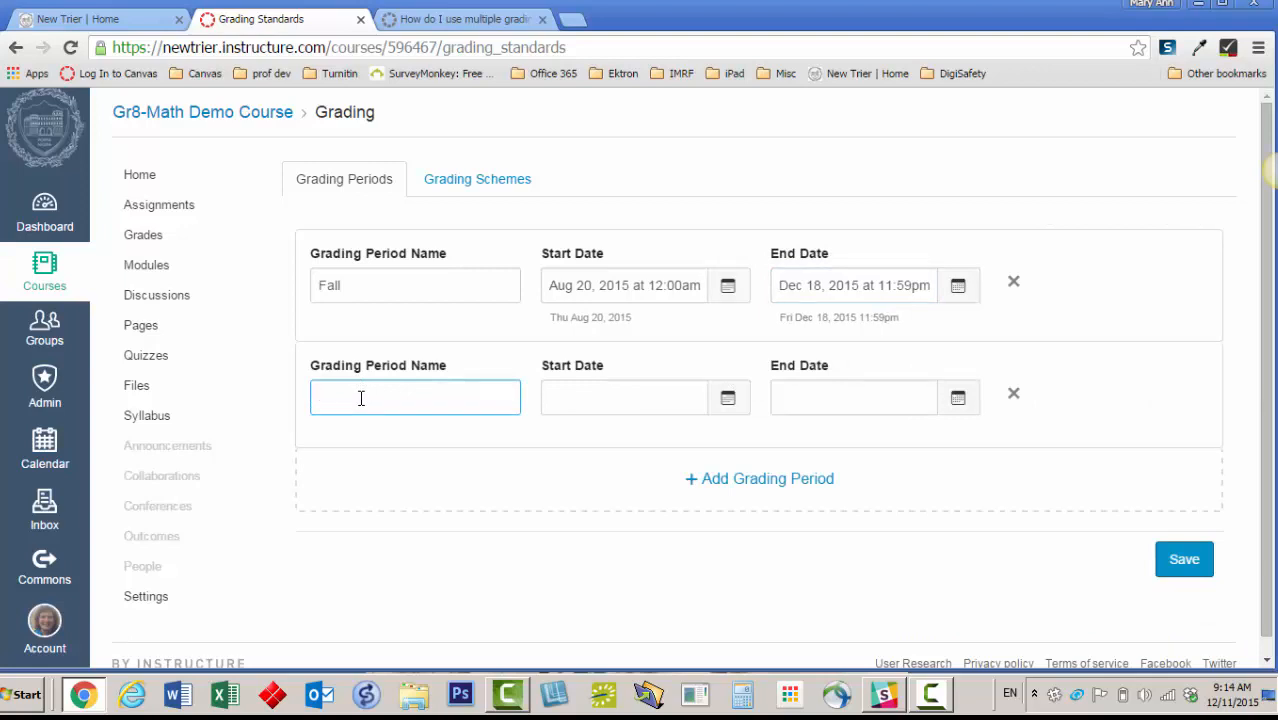
{"action": "type", "text": "Spring"}
{"action": "left_click", "coordinate": [578, 394]}
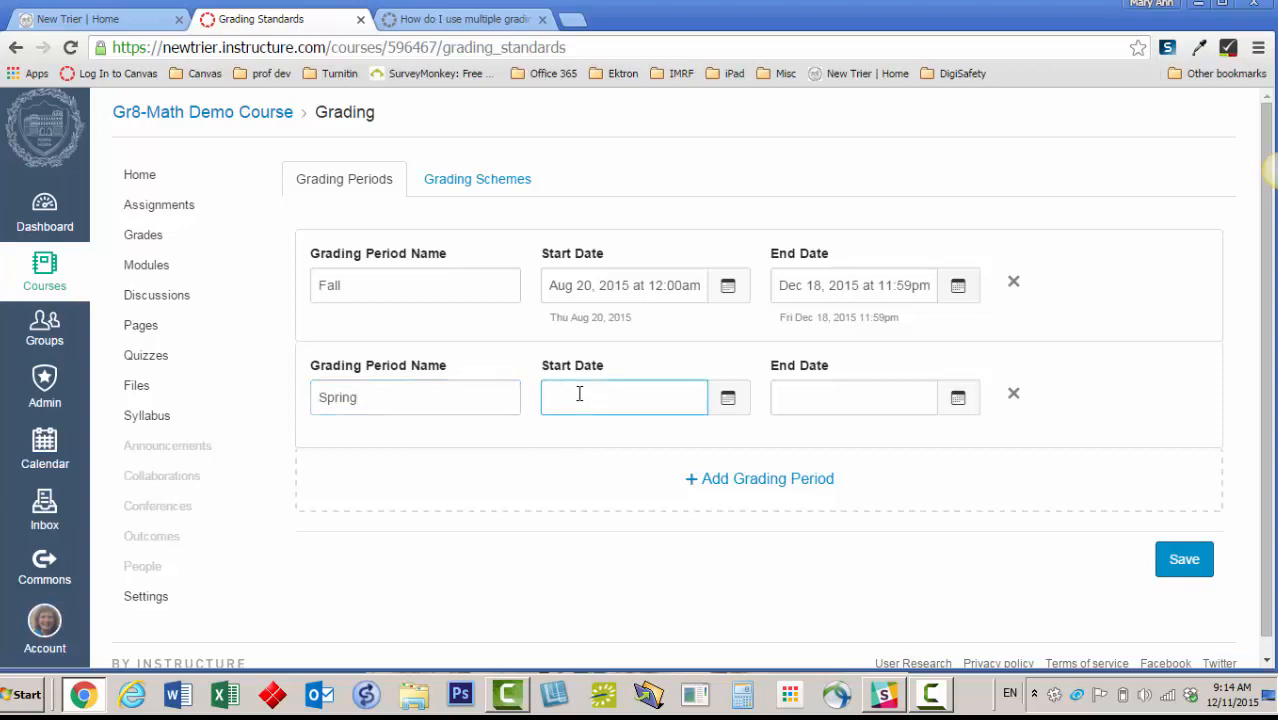
{"action": "type", "text": "January"}
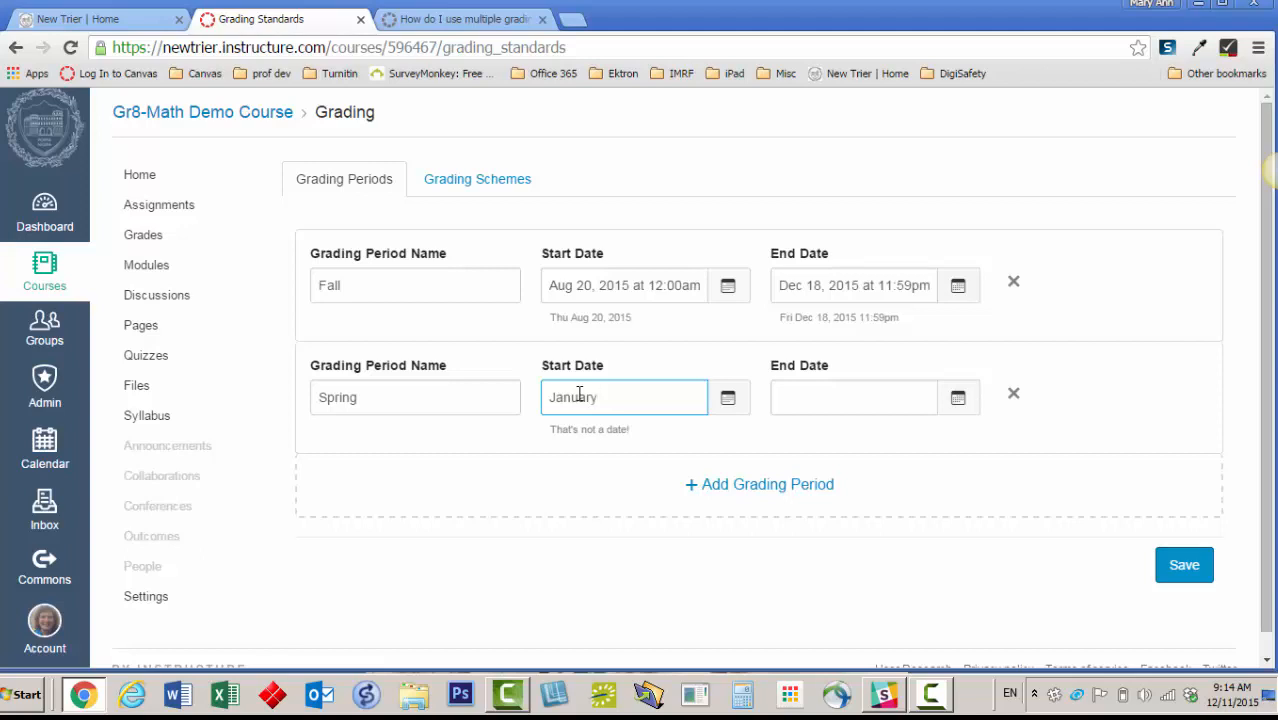
{"action": "type", "text": "7, 2016"}
{"action": "left_click", "coordinate": [781, 398]}
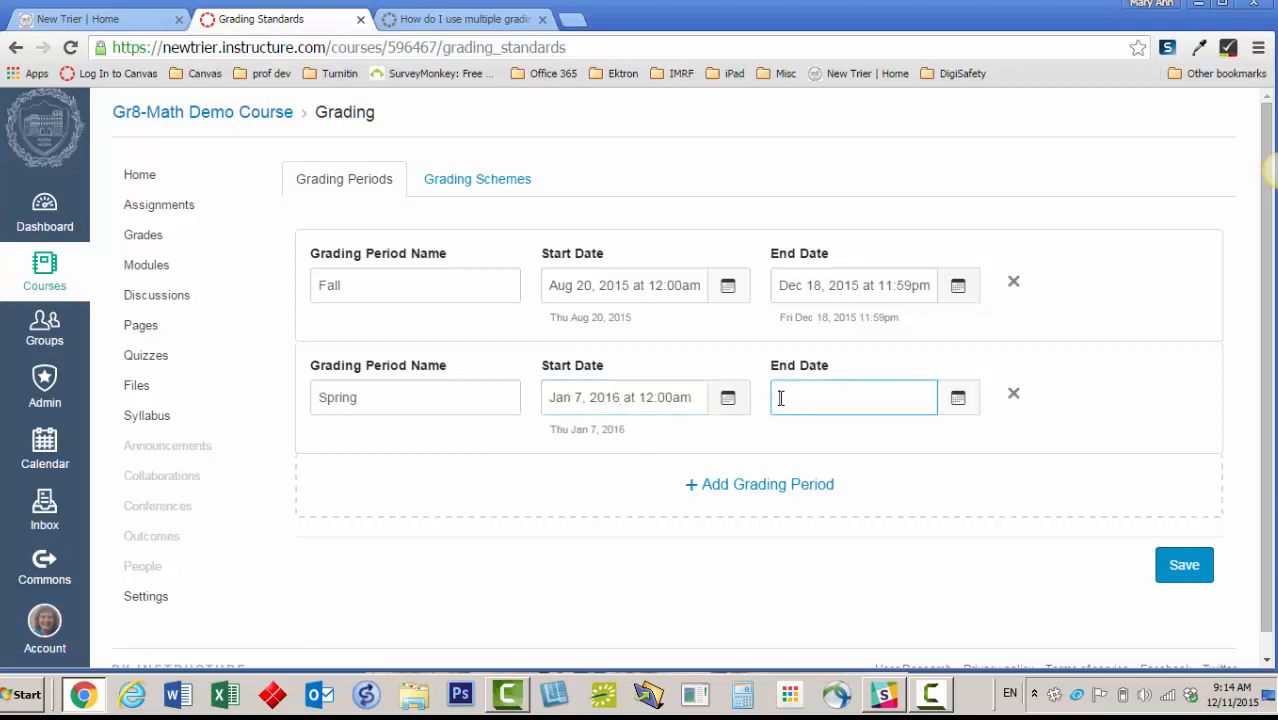
{"action": "type", "text": "May"}
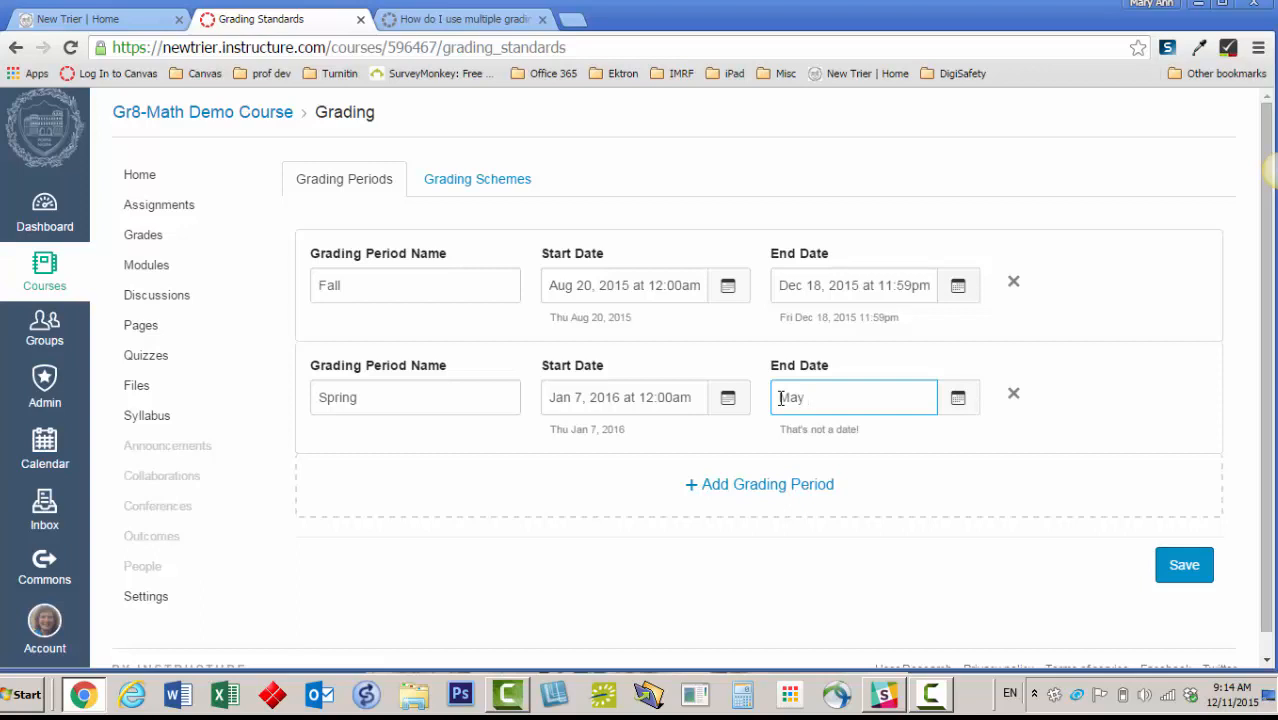
{"action": "type", "text": "25, 2016"}
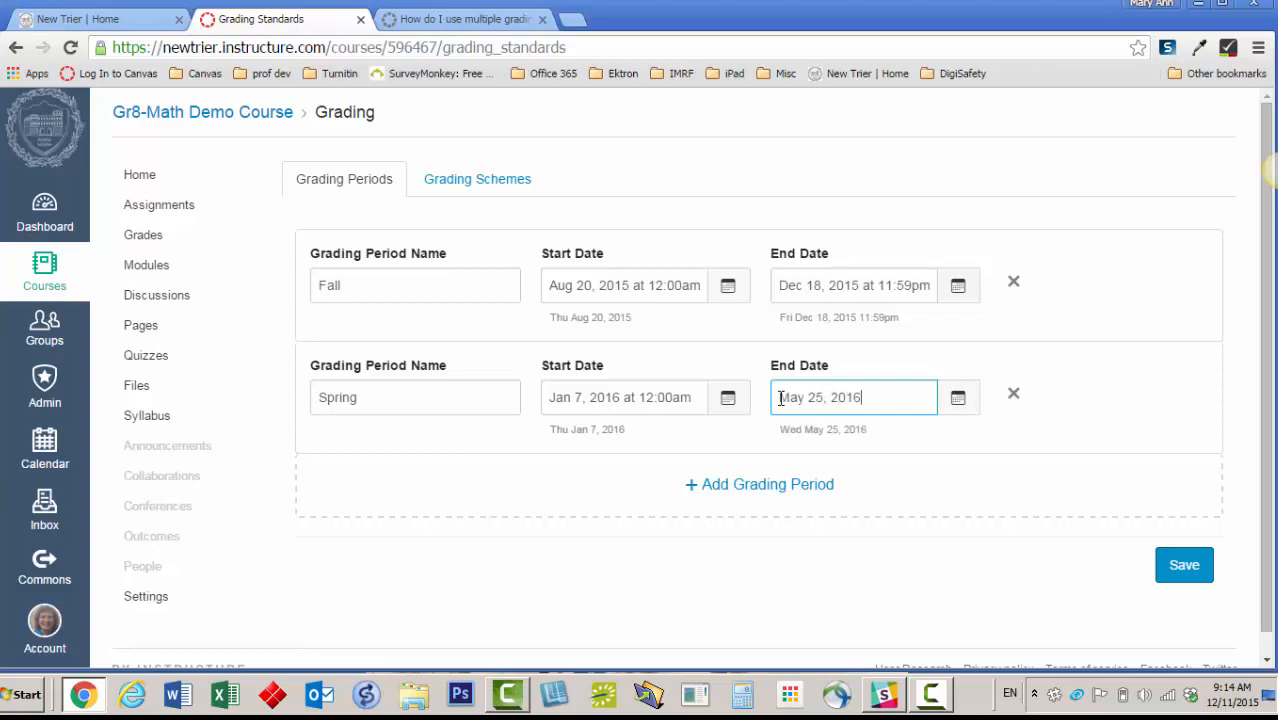
{"action": "left_click", "coordinate": [1173, 569]}
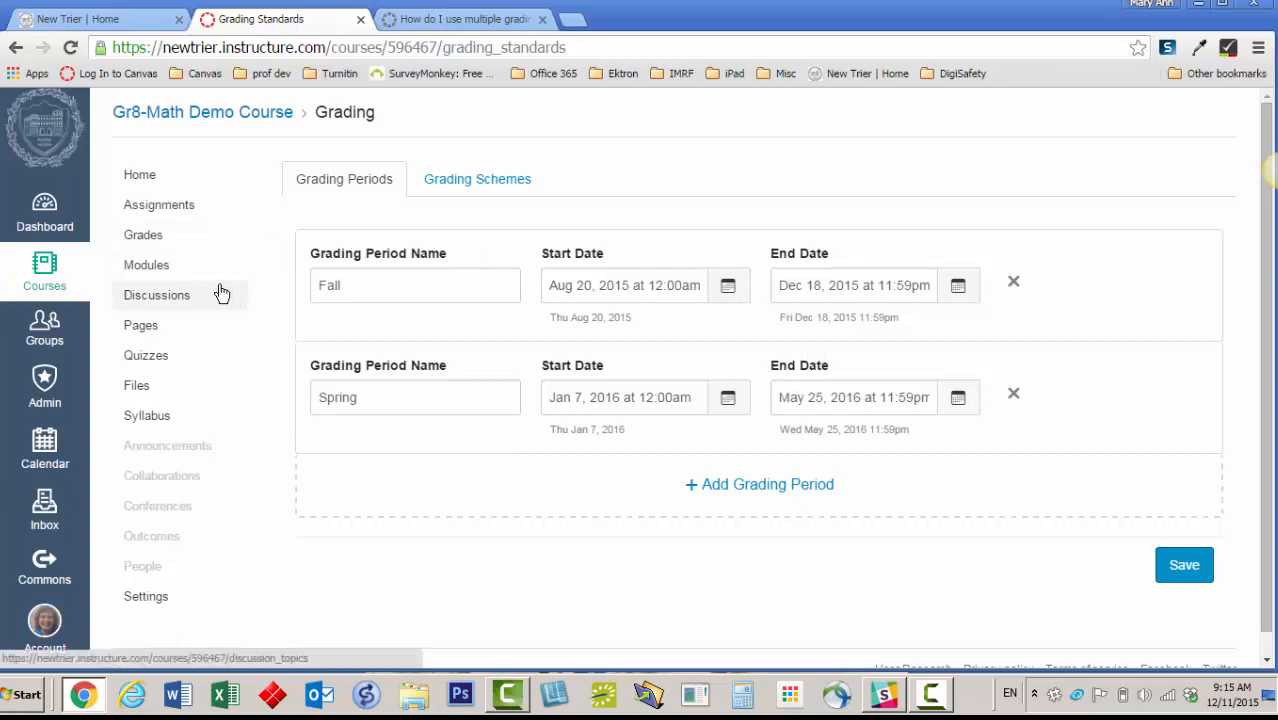
Step: Open the course gradebook and filter it to the Spring grading period
{"action": "left_click", "coordinate": [145, 240]}
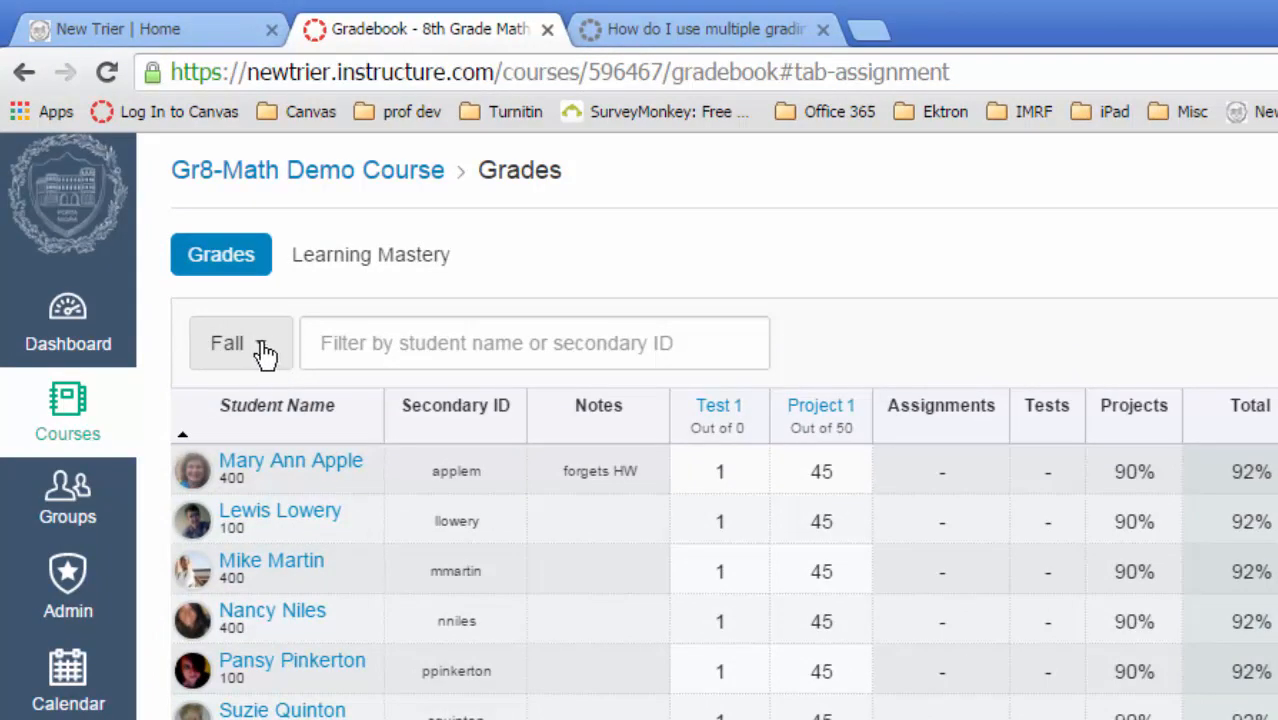
{"action": "left_click", "coordinate": [265, 345]}
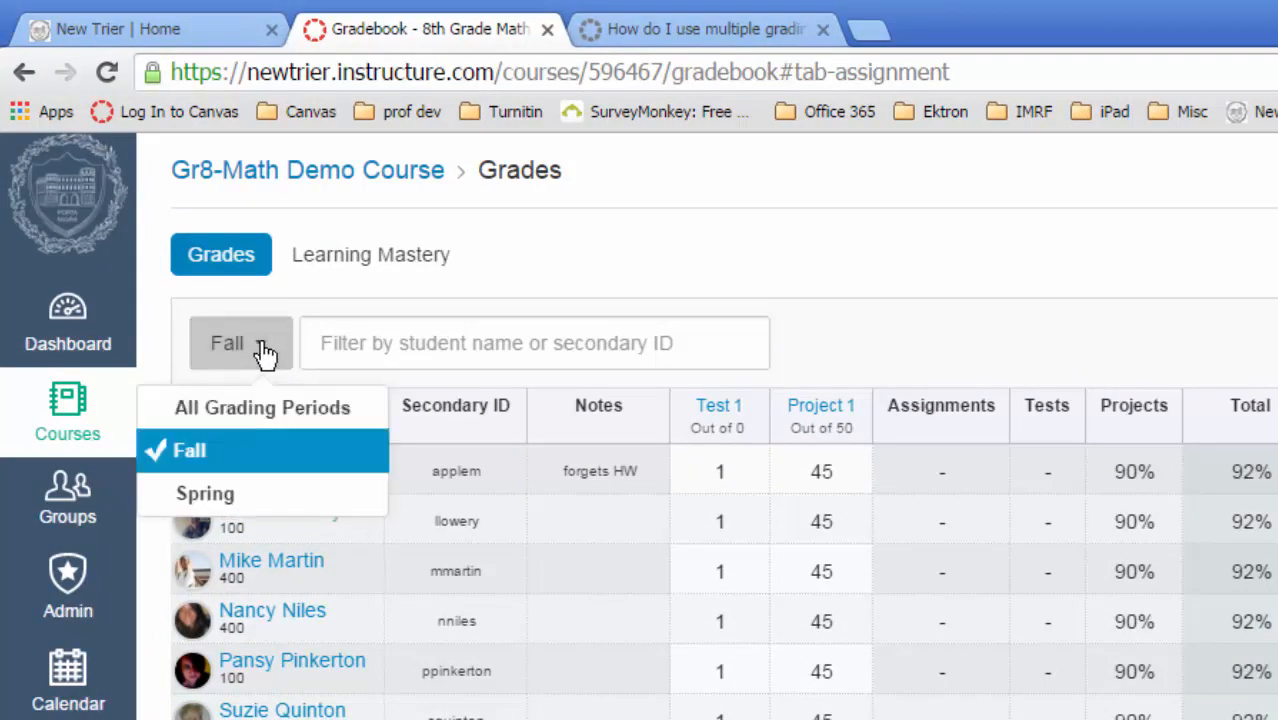
{"action": "left_click", "coordinate": [249, 500]}
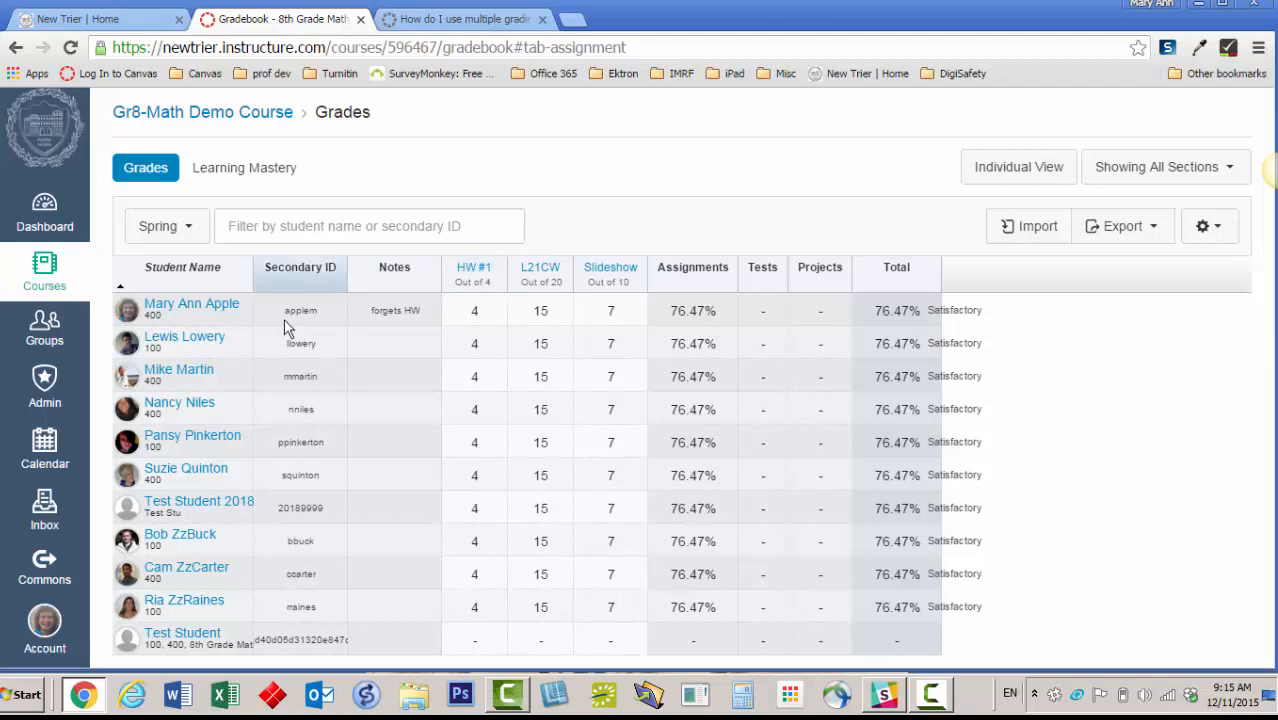
Step: Show the grades for All Grading Periods and display the gradebook's export options
{"action": "left_click", "coordinate": [187, 228]}
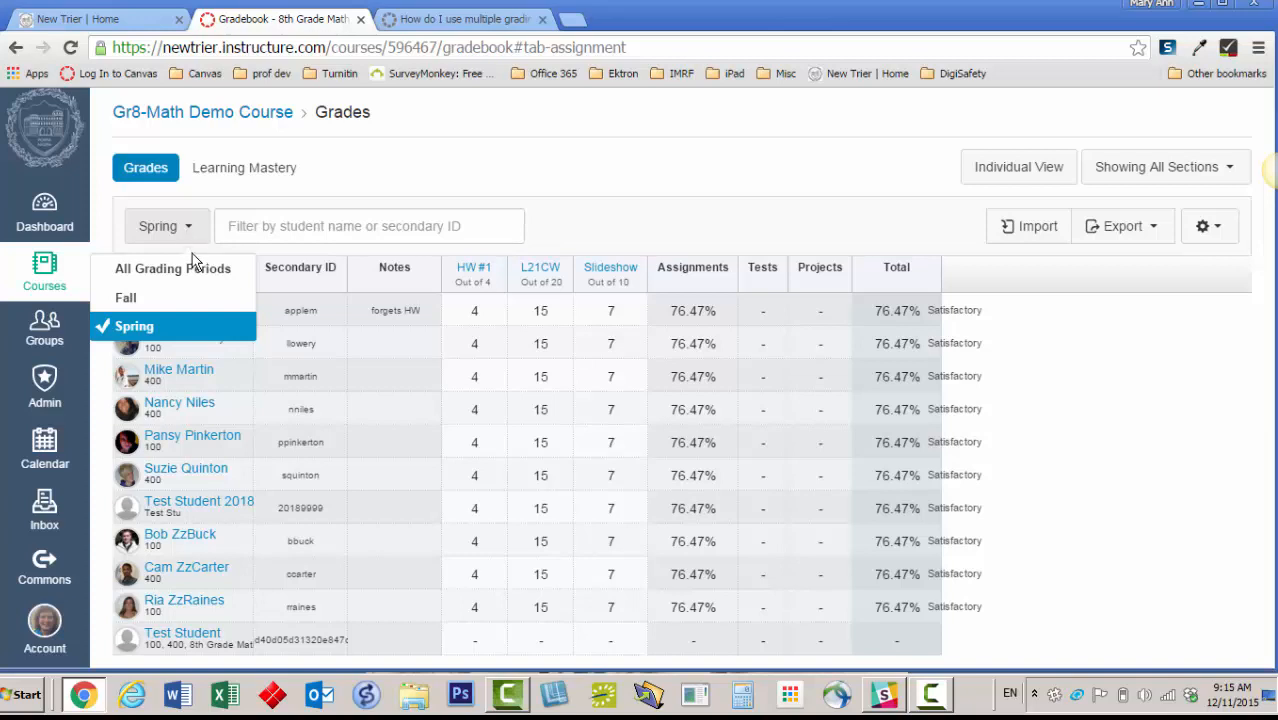
{"action": "left_click", "coordinate": [199, 275]}
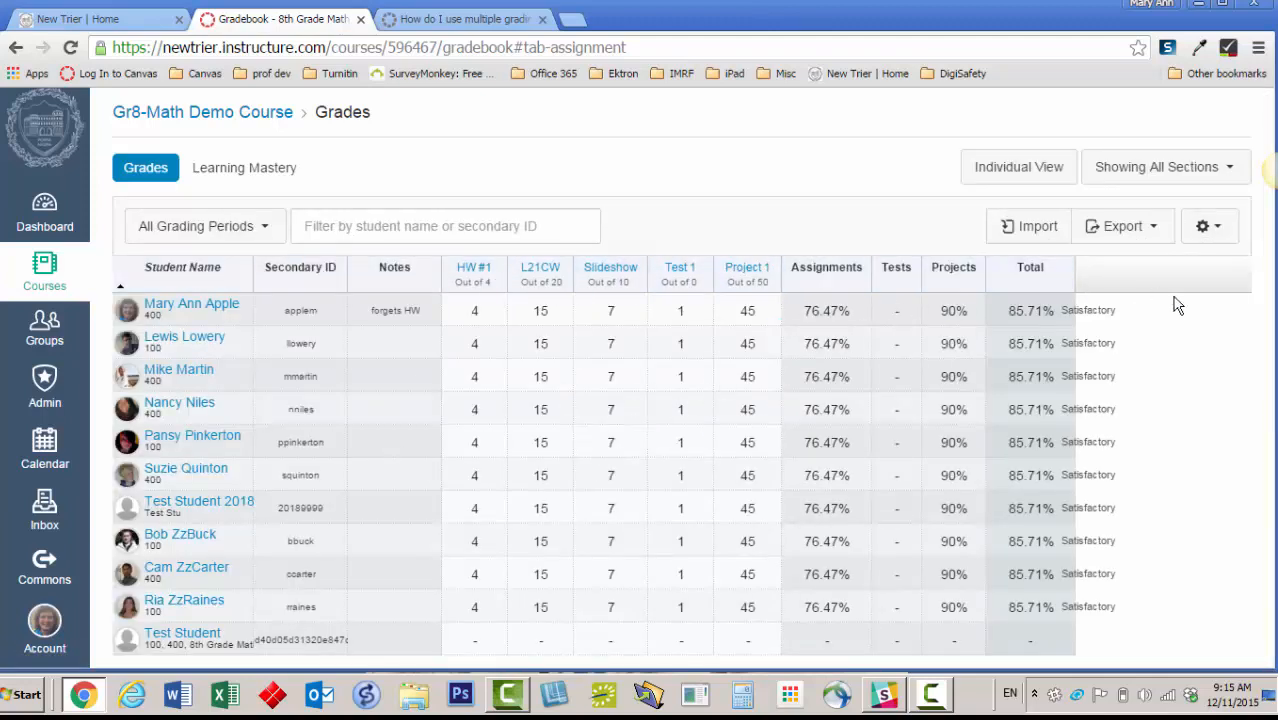
{"action": "left_click", "coordinate": [1155, 230]}
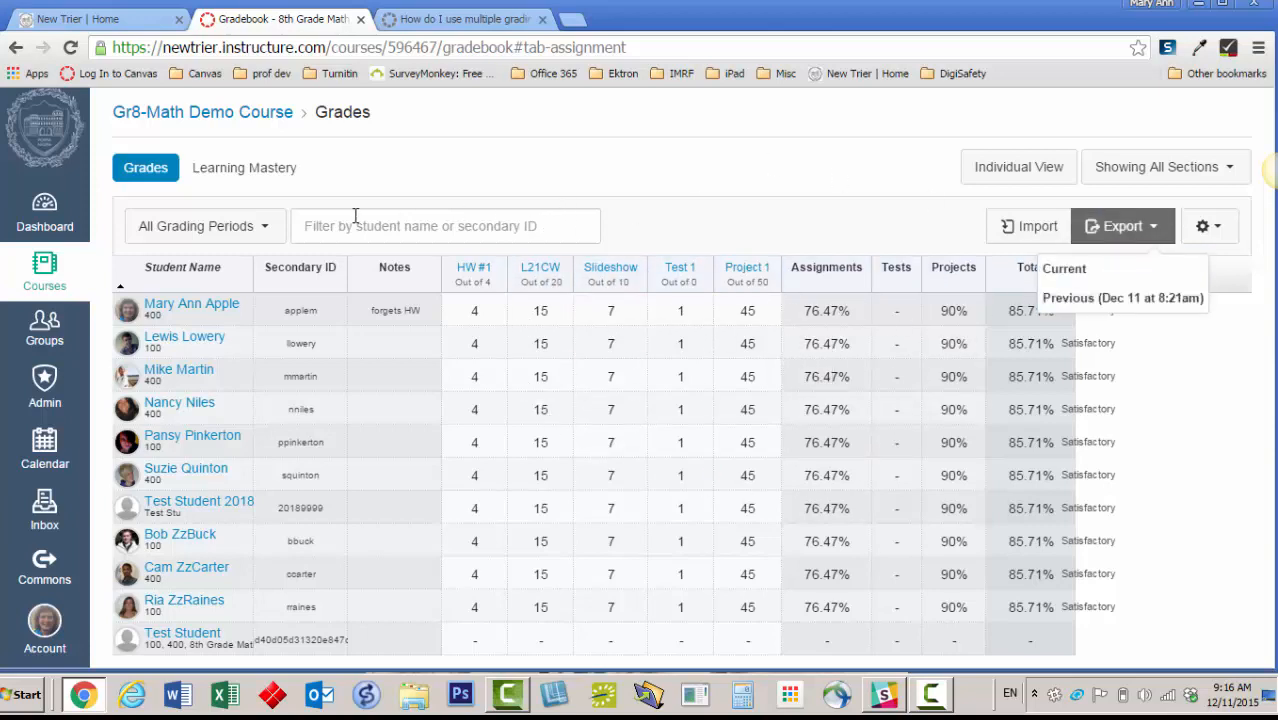
Step: View the Fall grading period's grades and totals, and switch the gradebook back to All Grading Periods
{"action": "left_click", "coordinate": [268, 232]}
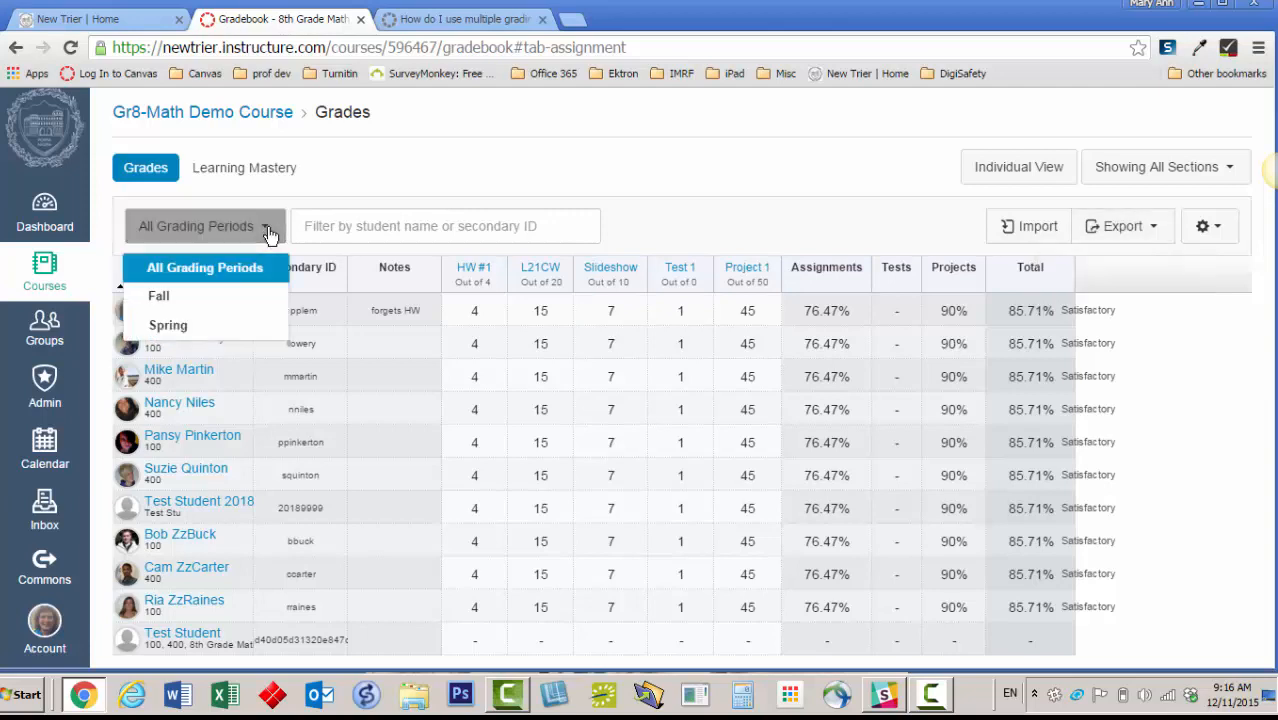
{"action": "left_click", "coordinate": [241, 306]}
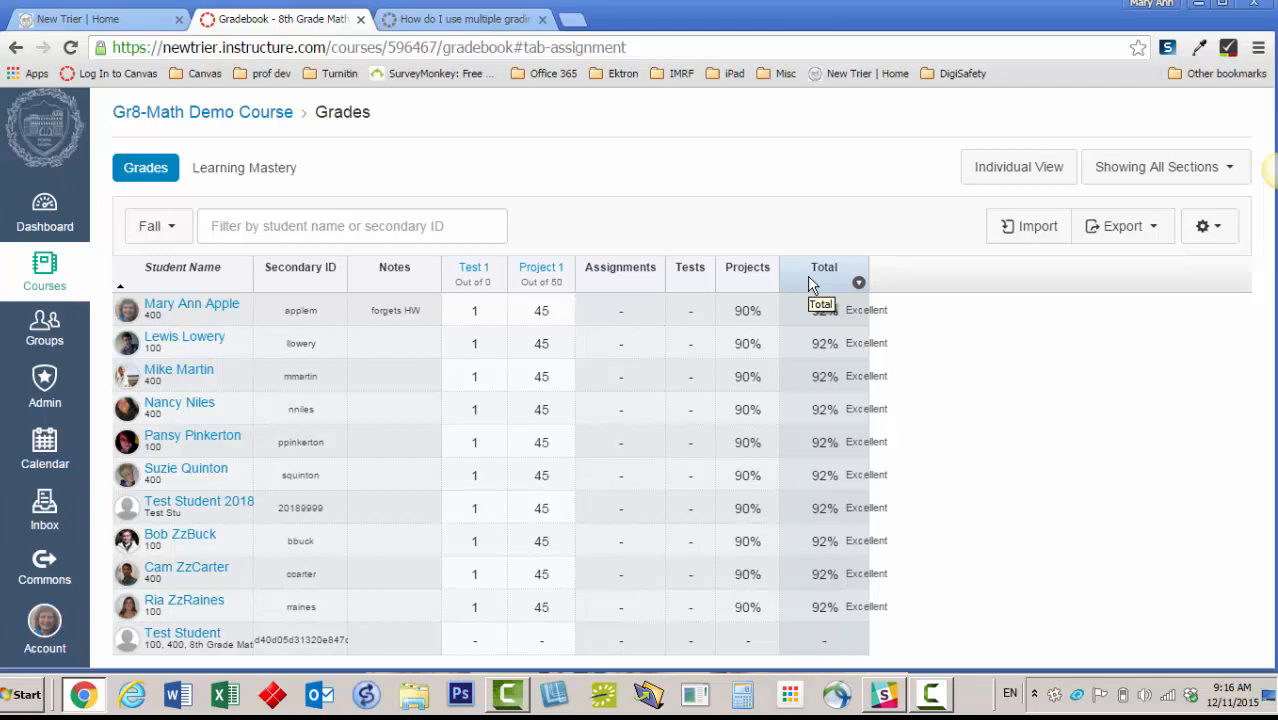
{"action": "left_click", "coordinate": [172, 229]}
{"action": "left_click", "coordinate": [150, 268]}
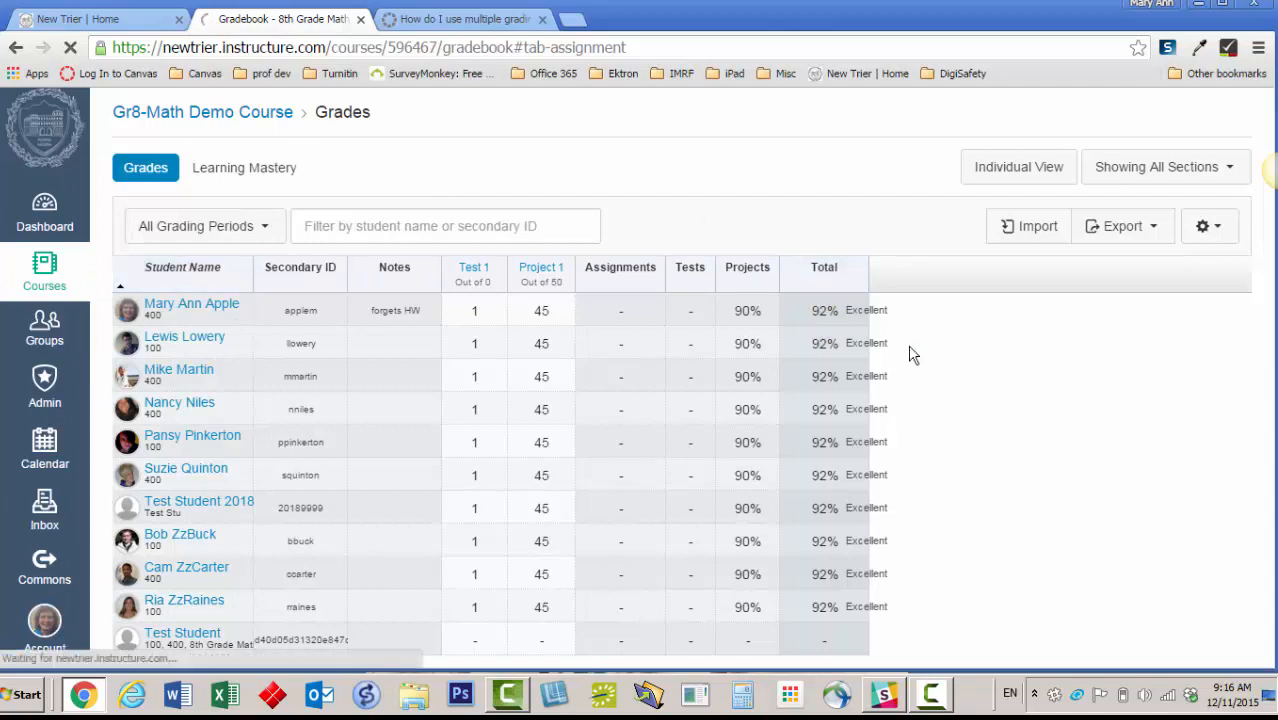